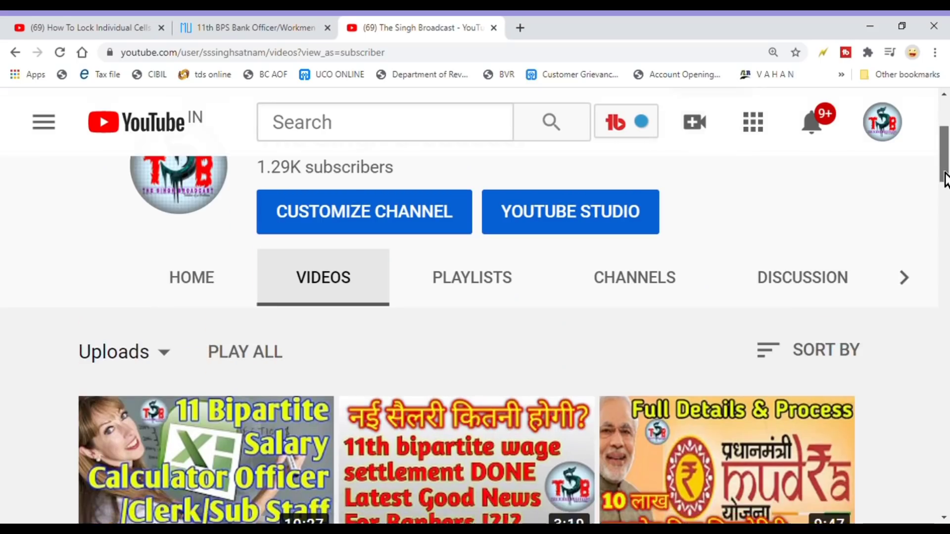
- Scroll down past the wage revision terms to reach the OFFICERS arrear sheet
scroll(475, 321, "down", 2)
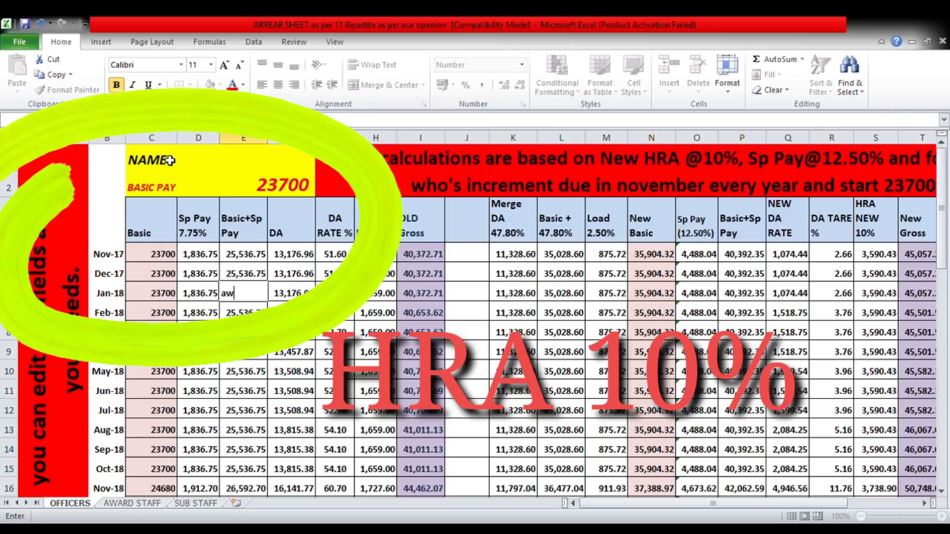
- Commit the 'aw' entry in the Jan-18 Basic+Sp Pay cell and enter OFFICR as the NAME
left_click(170, 160)
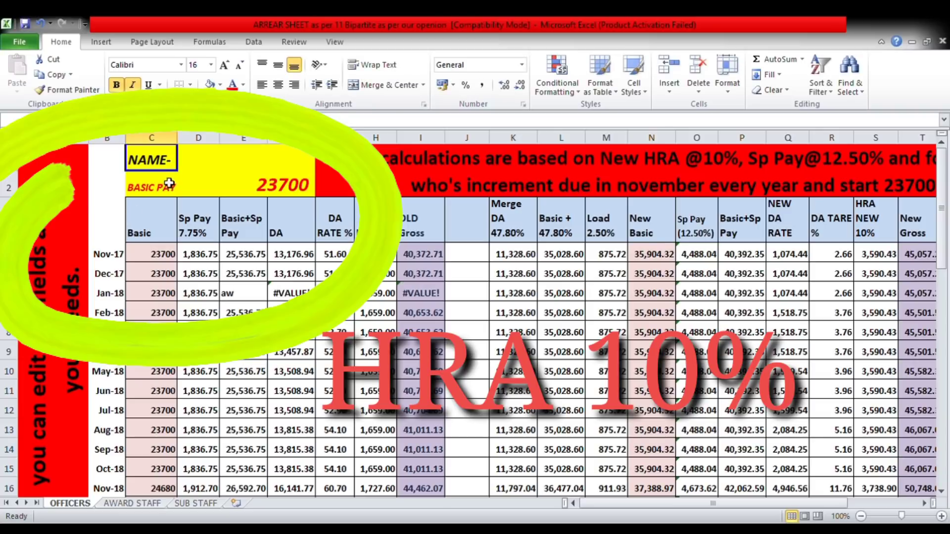
left_click(208, 168)
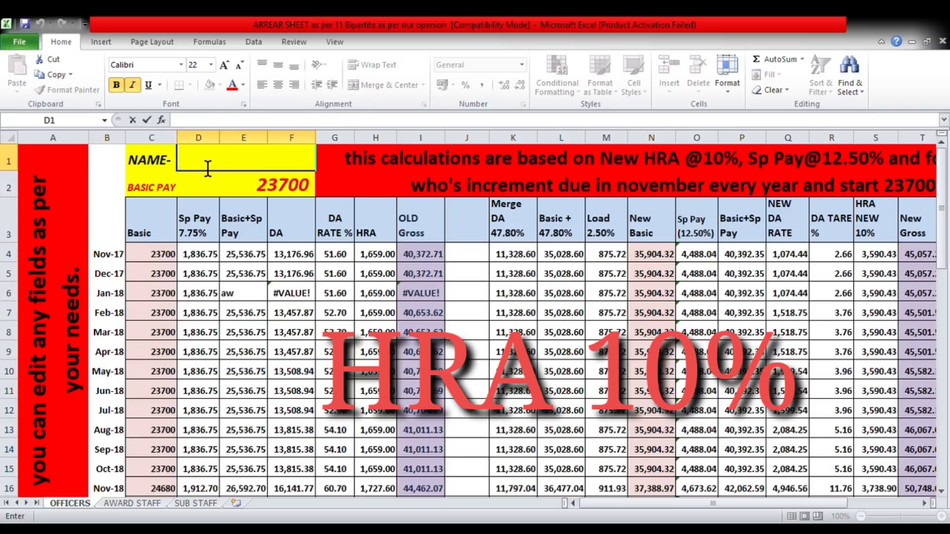
type("OFF")
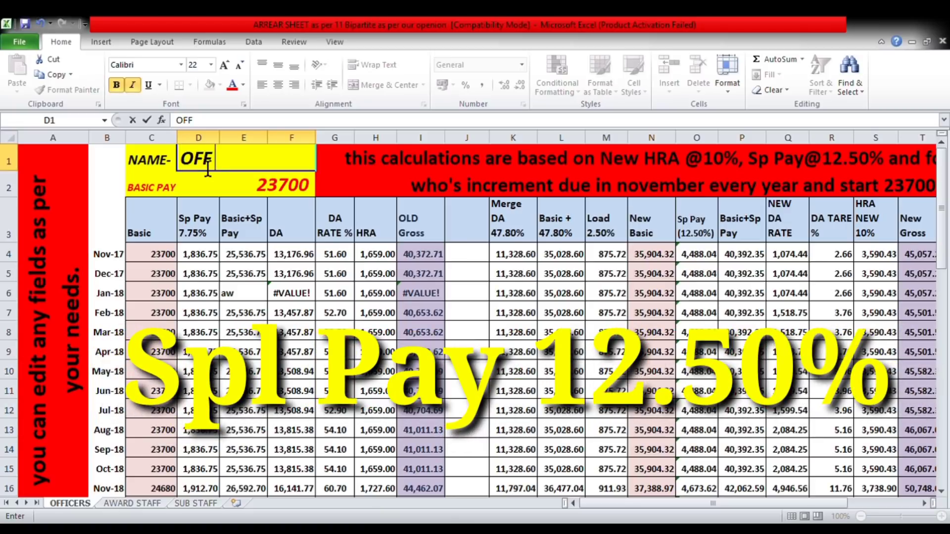
type("IC")
type("R")
key("Return")
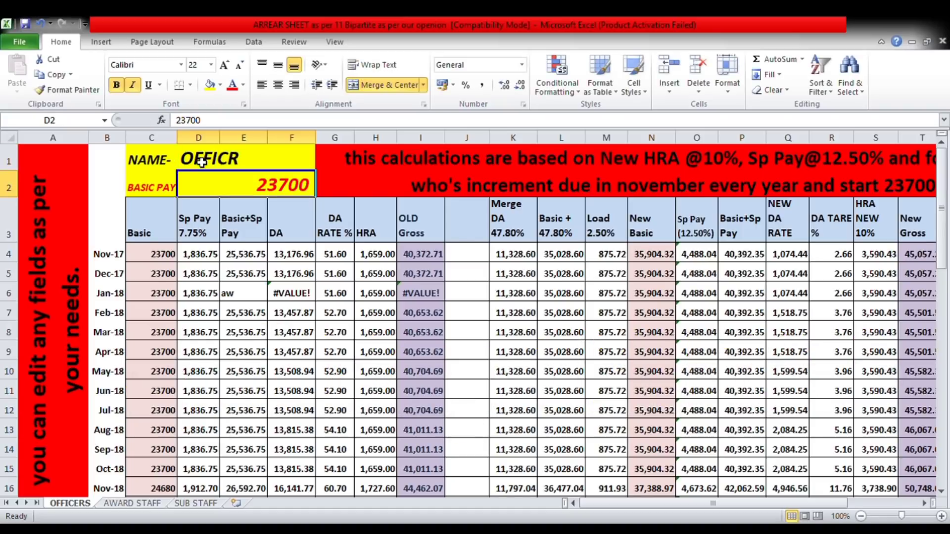
- Move along the row 3 headings toward Sp Pay (12.50%) and select the empty J3 heading
key("Down")
key("Right")
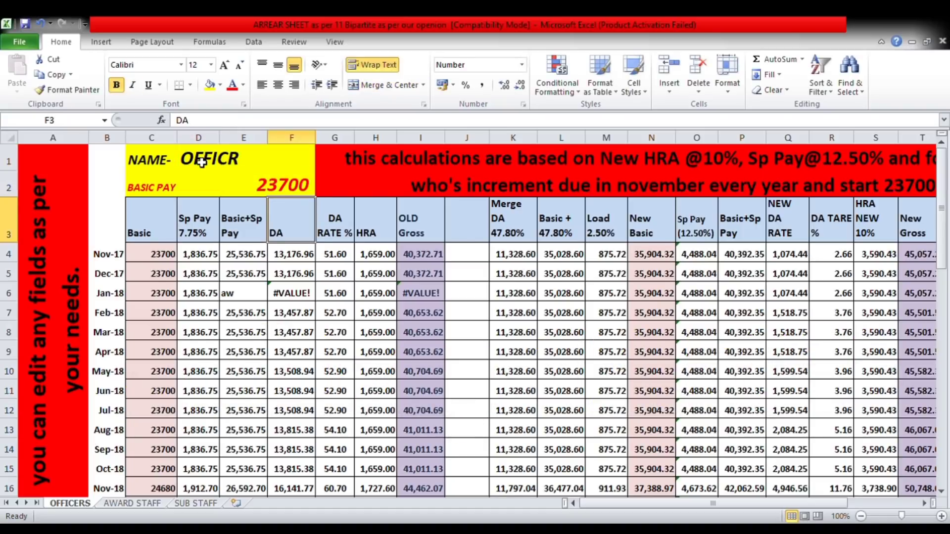
key("Right")
key("Right")
key("Right")
key("Right")
key("Right")
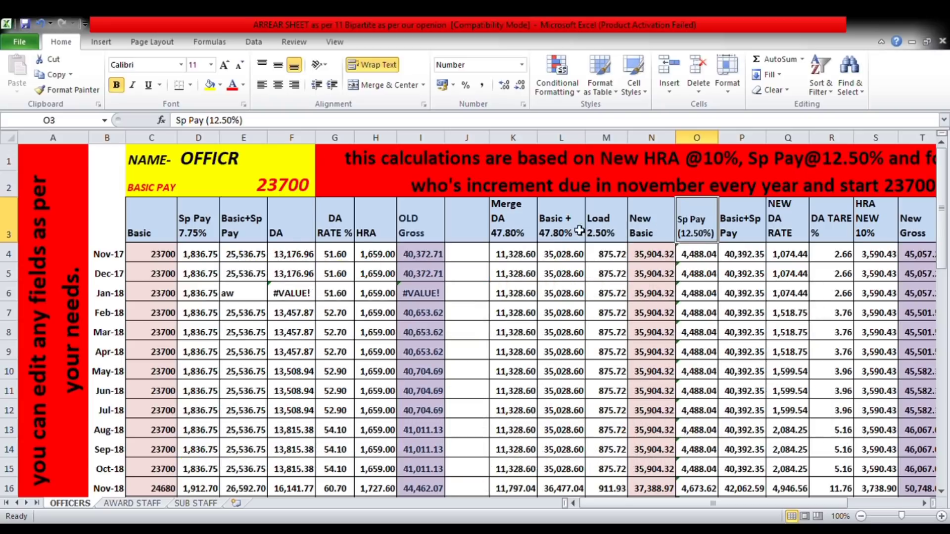
left_click(471, 226)
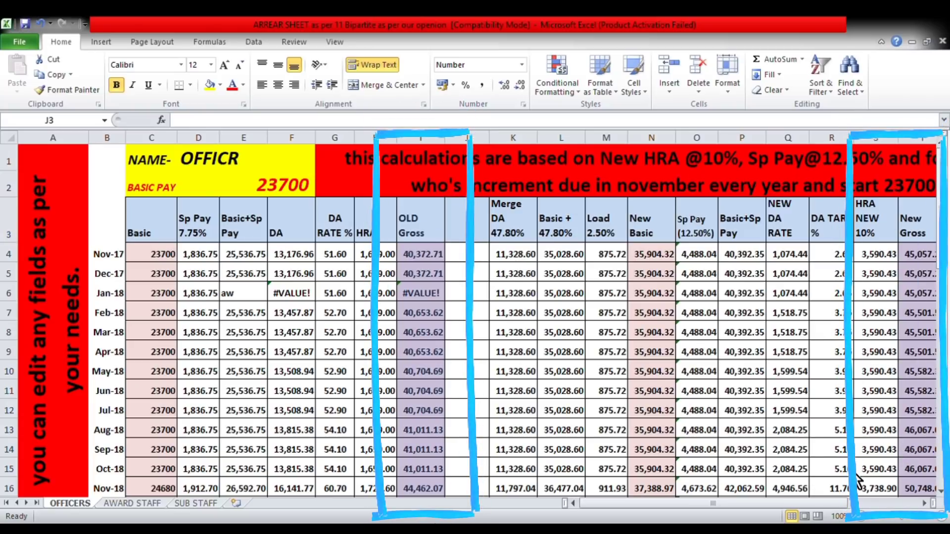
- Undo the 'aw' entry and OFFICR name, restoring Jan-18 Basic+Sp Pay to 25,536.75, at 90% zoom
left_click(580, 365)
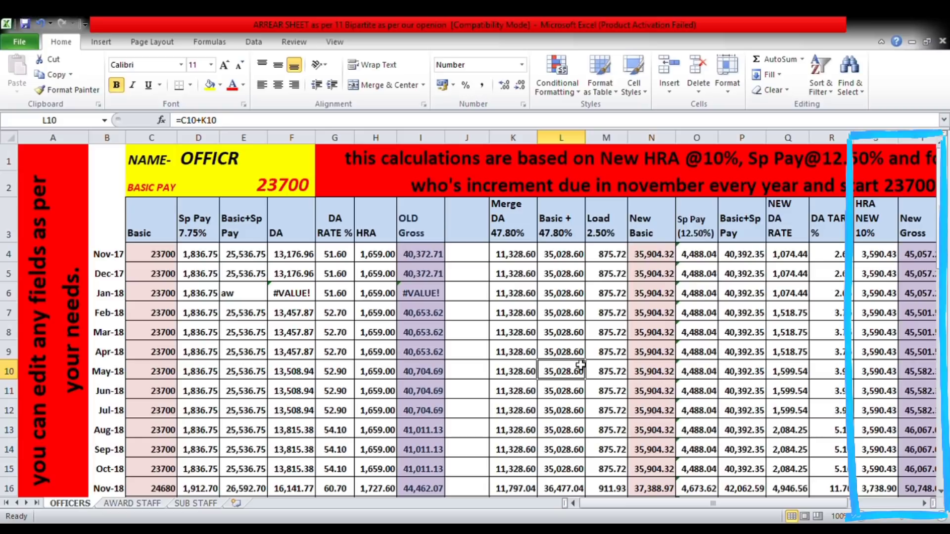
key("ctrl+z")
key("ctrl+z")
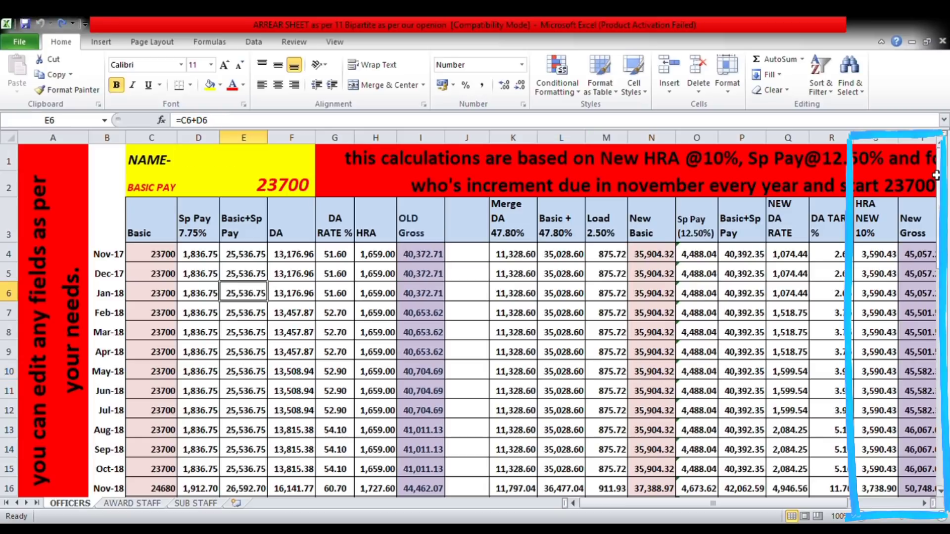
left_click(862, 516)
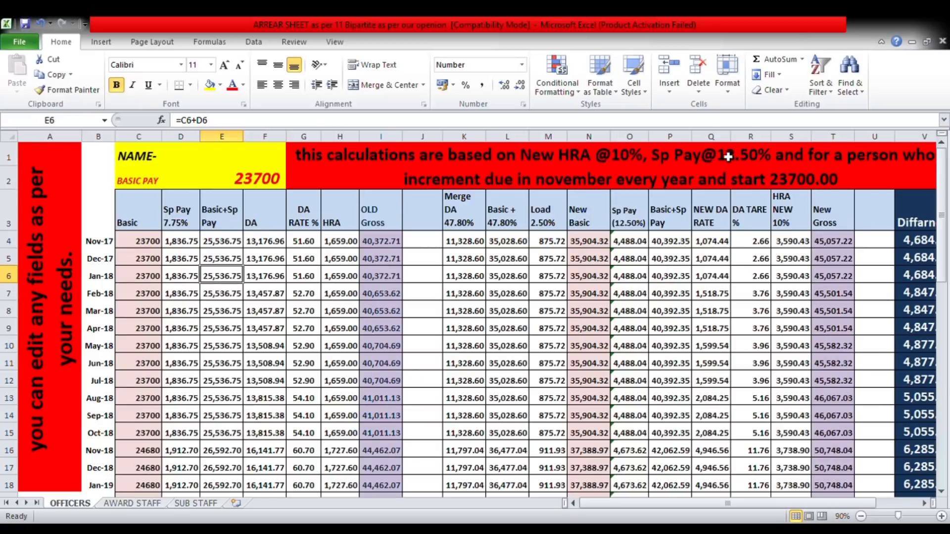
- Select the New Gross and Diffarnce columns and the red calculation heading G1
left_click(843, 143)
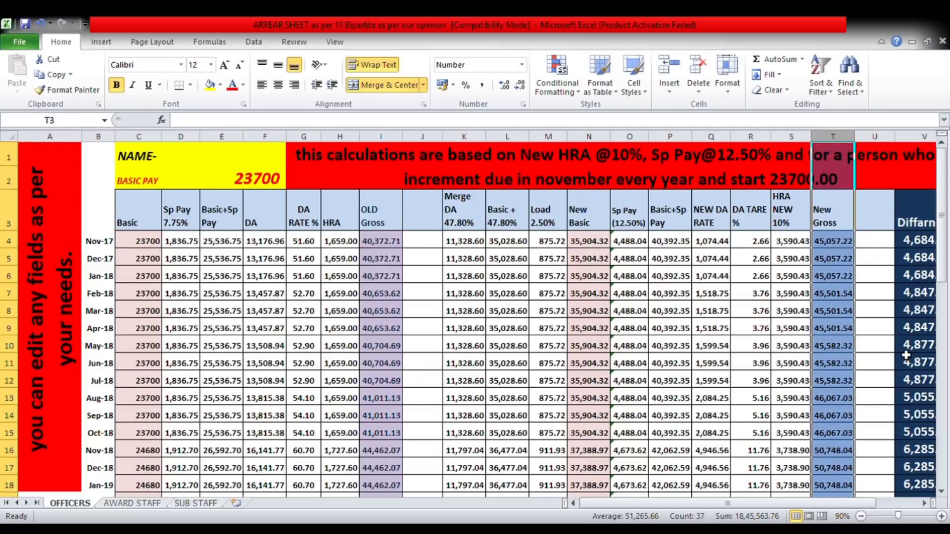
left_click(919, 148)
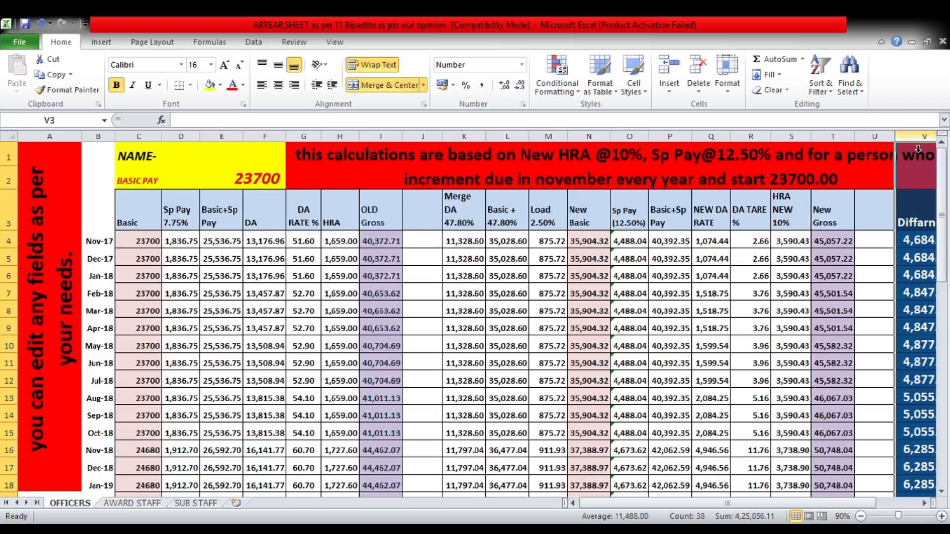
left_click(585, 175)
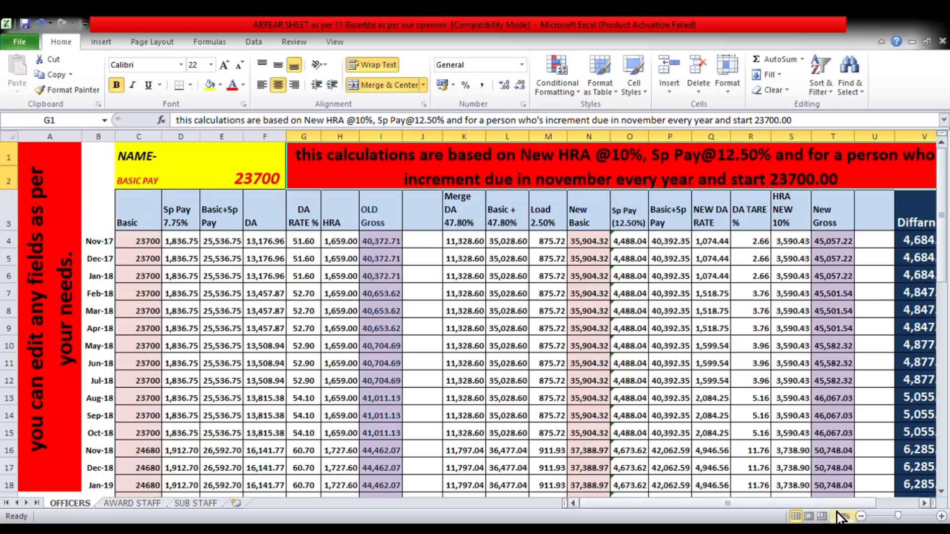
- Zoom to 80%, select A1:C17 and check B10's hidden date without changing it
left_click(862, 516)
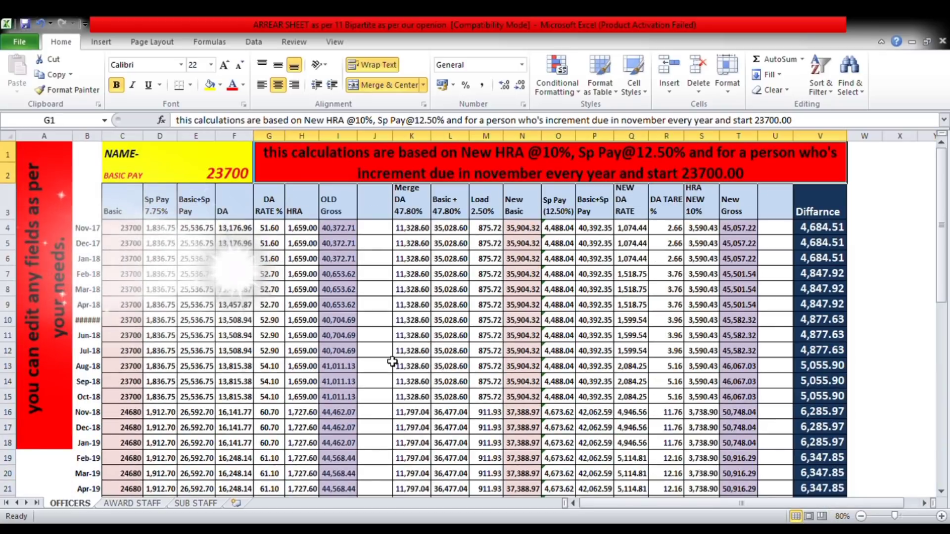
left_click_drag(55, 296, 119, 243)
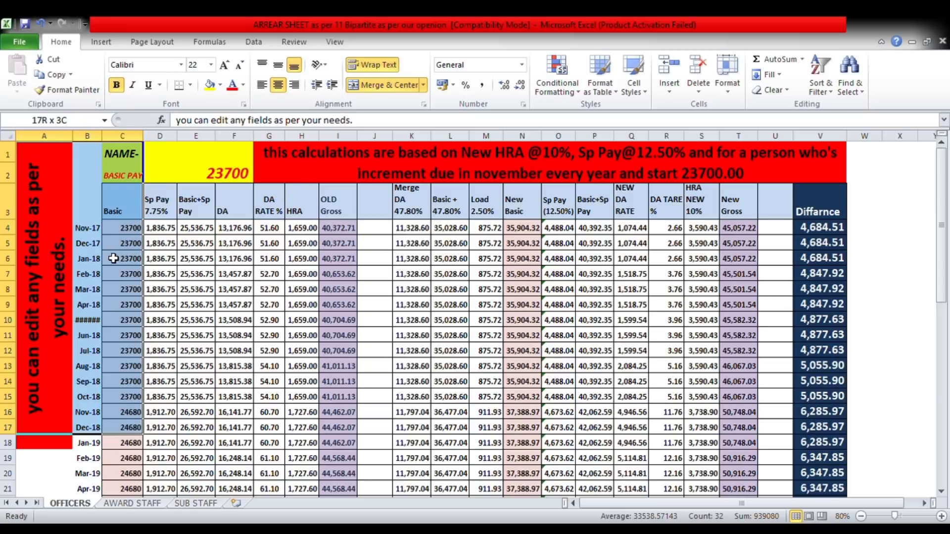
left_click(87, 228)
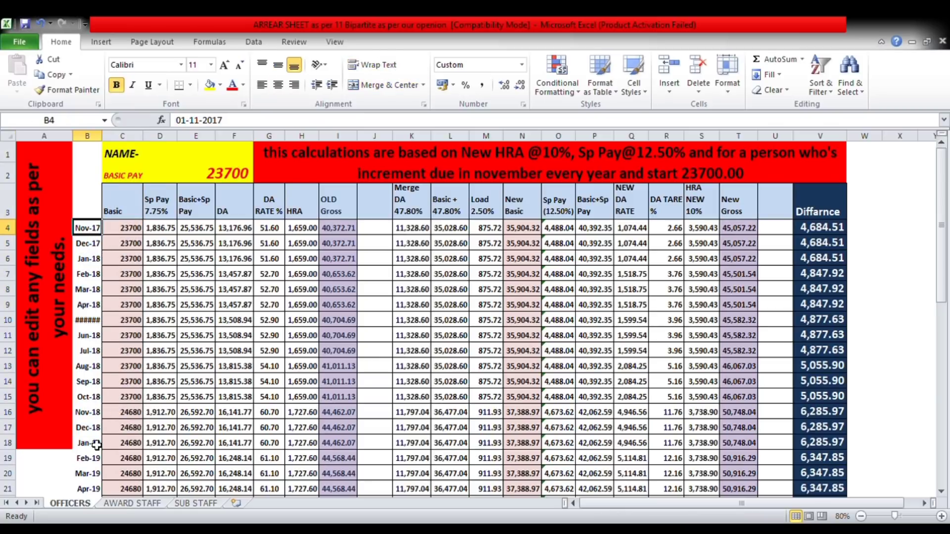
double_click(97, 324)
key("Escape")
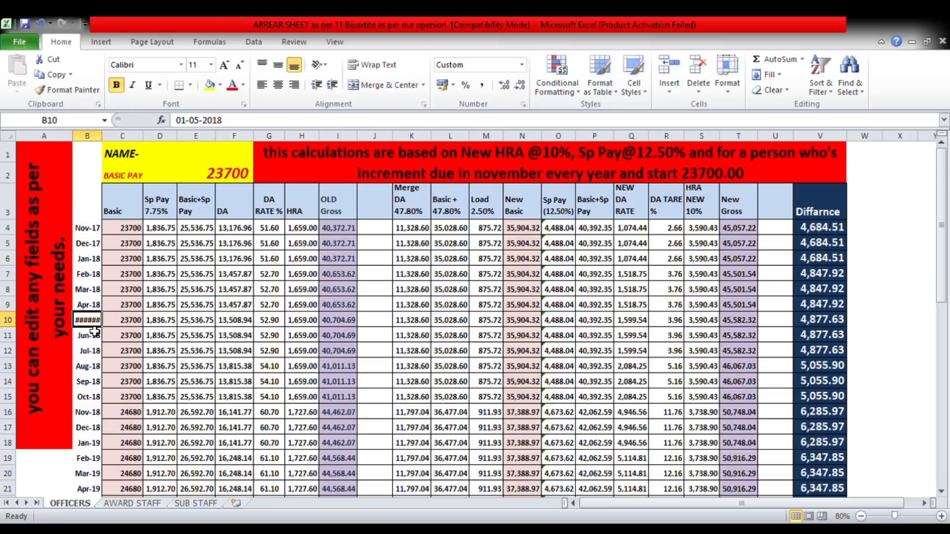
- AutoFit column B so dates like May-18 and May-20 display instead of ######
scroll(113, 447, "down", 4)
scroll(113, 447, "down", 4)
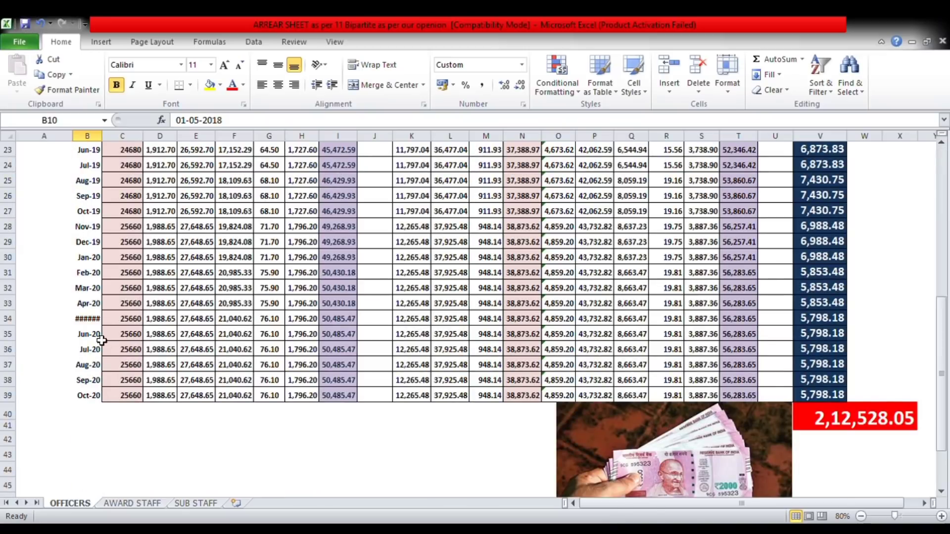
double_click(108, 144)
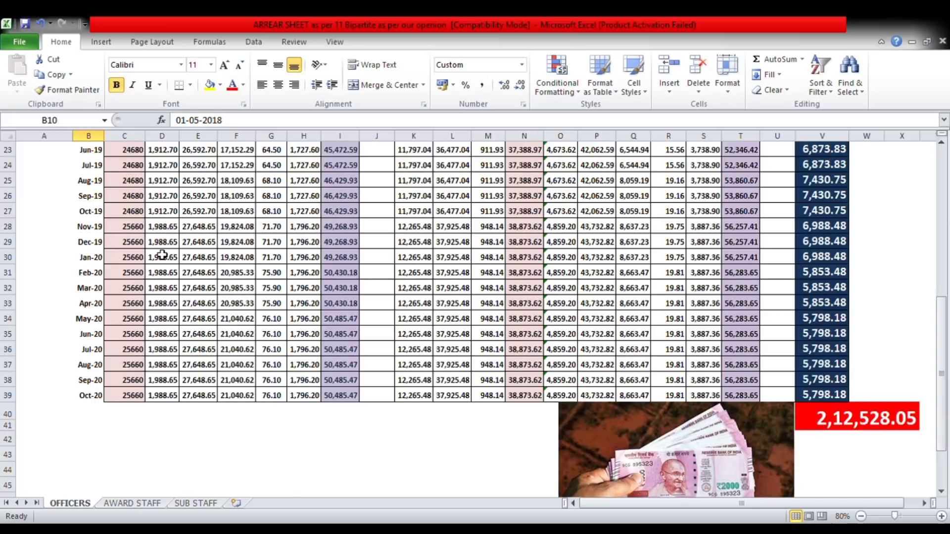
scroll(163, 255, "up", 7)
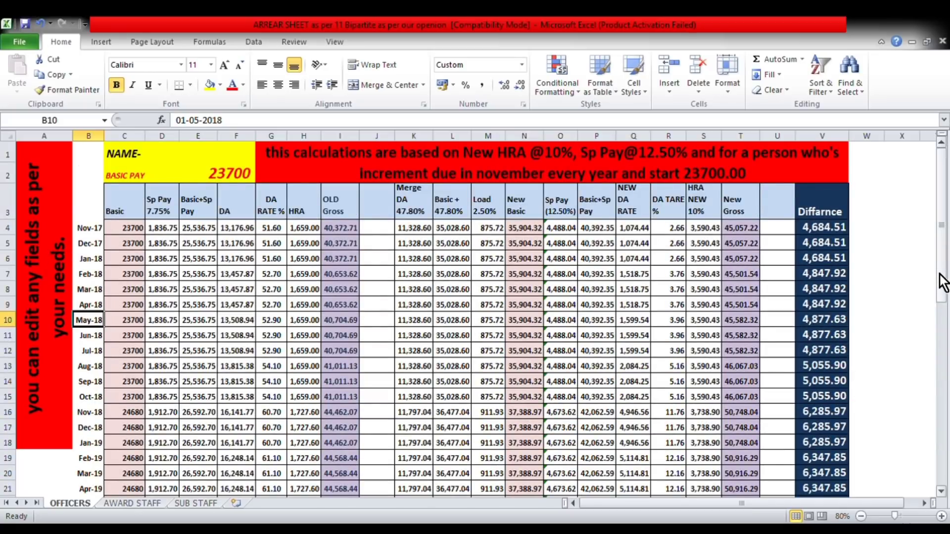
mouse_move(942, 276)
left_mouse_down()
mouse_move(945, 427)
mouse_move(926, 269)
left_mouse_up()
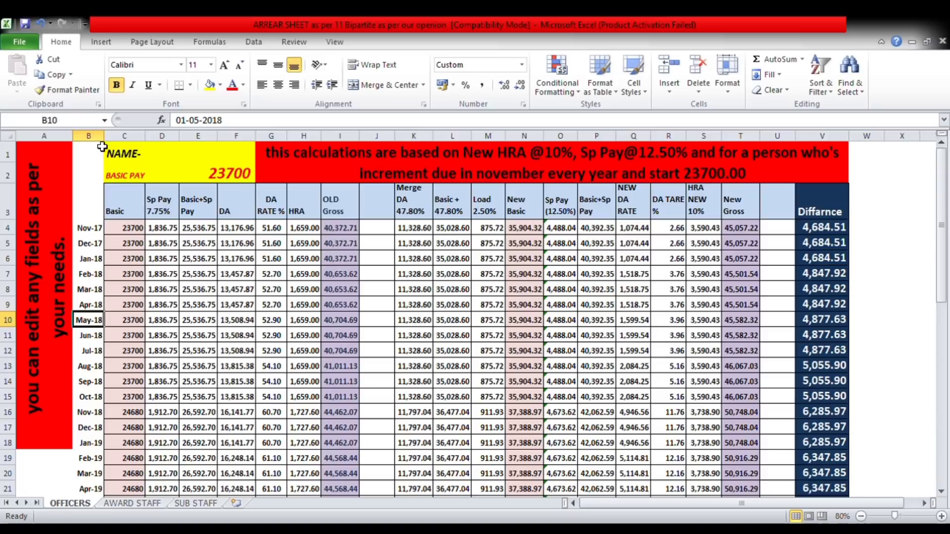
left_click(122, 151)
key("ctrl+shift+Down")
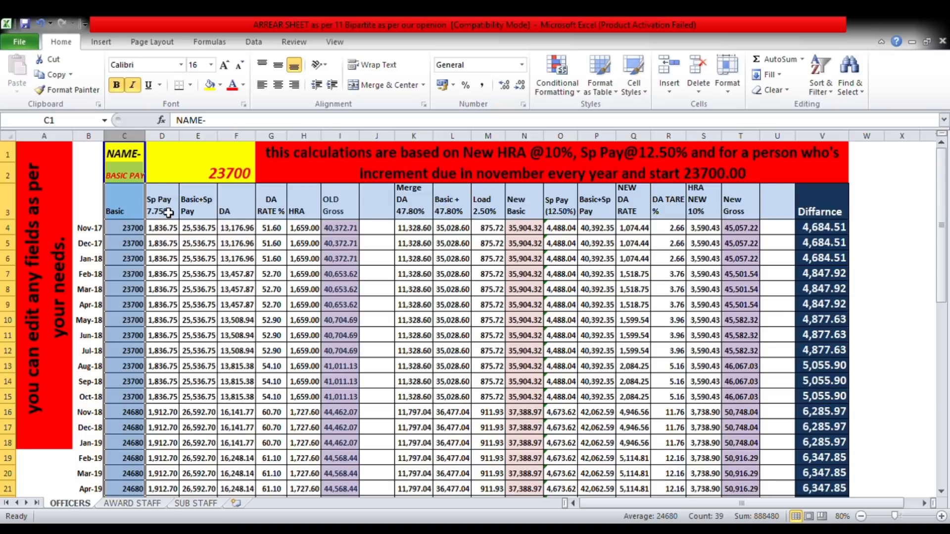
left_click_drag(168, 213, 198, 228)
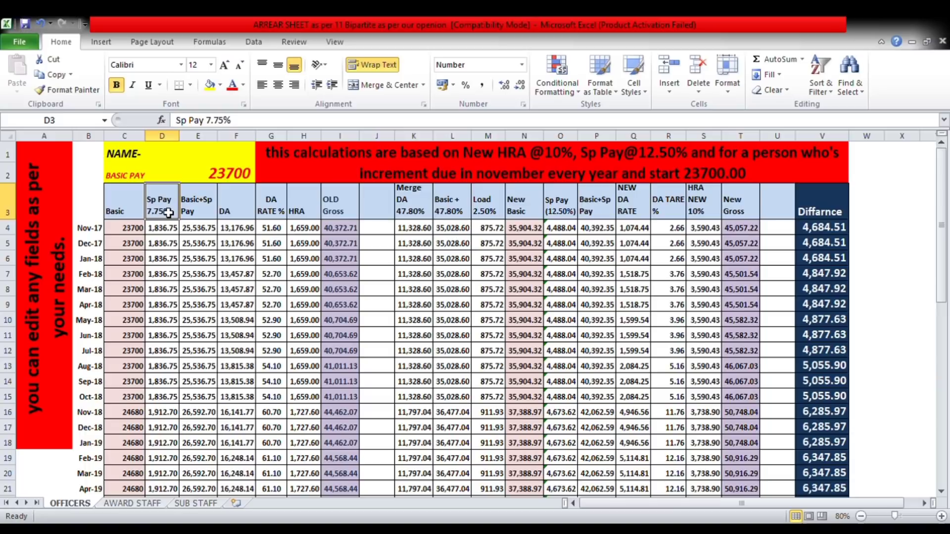
key("shift+Right")
key("shift+Right")
key("shift+Right")
key("shift+Right")
key("shift+Right")
key("shift+Right")
key("shift+Right")
key("shift+Down")
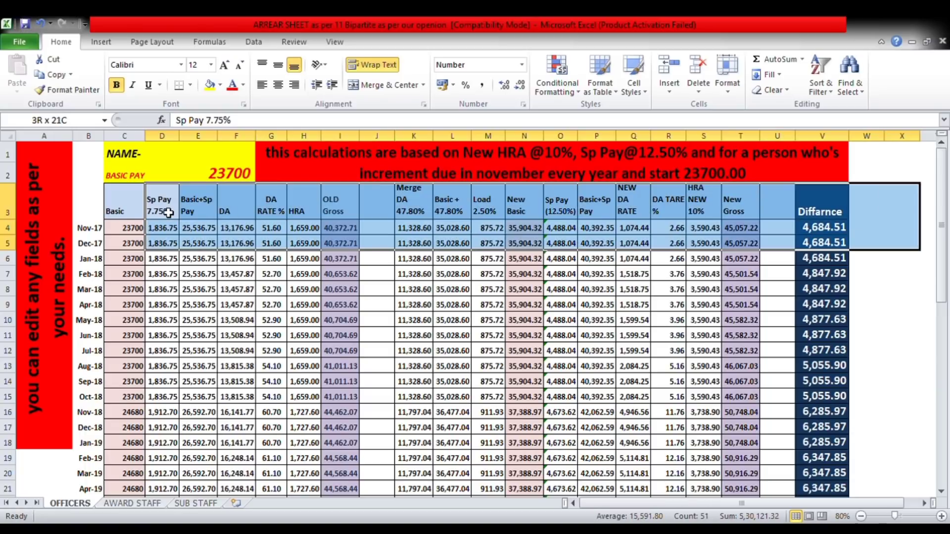
key("shift+Left")
key("shift+Left")
key("shift+Down")
key("Up")
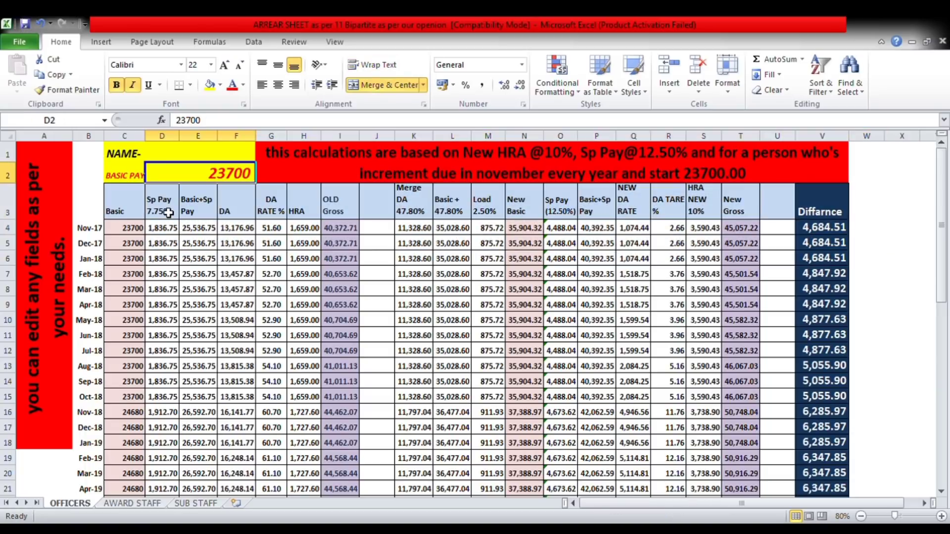
key("Right")
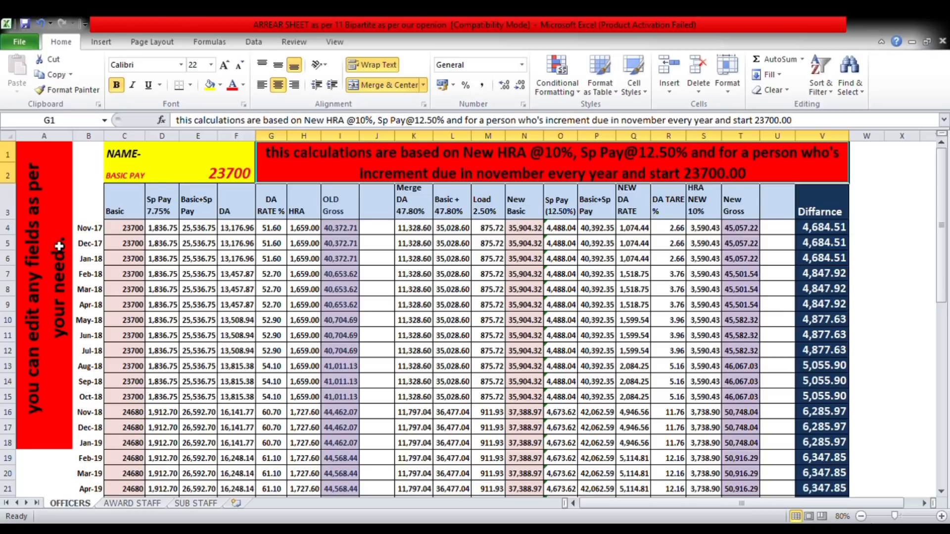
scroll(550, 283, "down", 4)
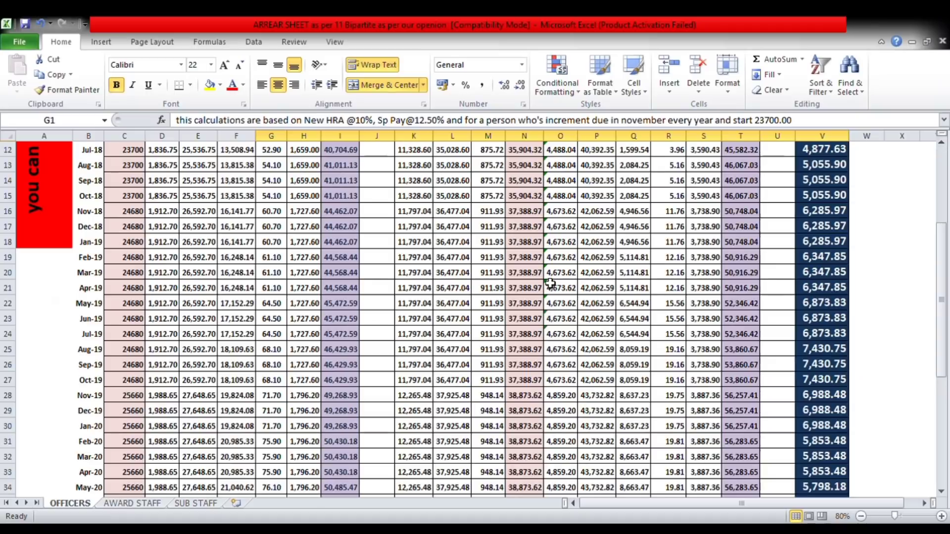
scroll(551, 283, "down", 4)
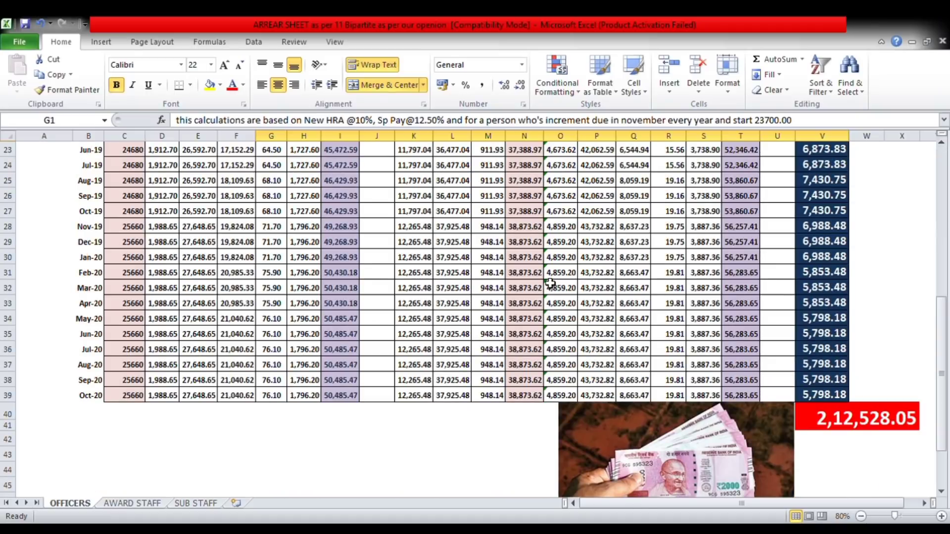
left_click(863, 416)
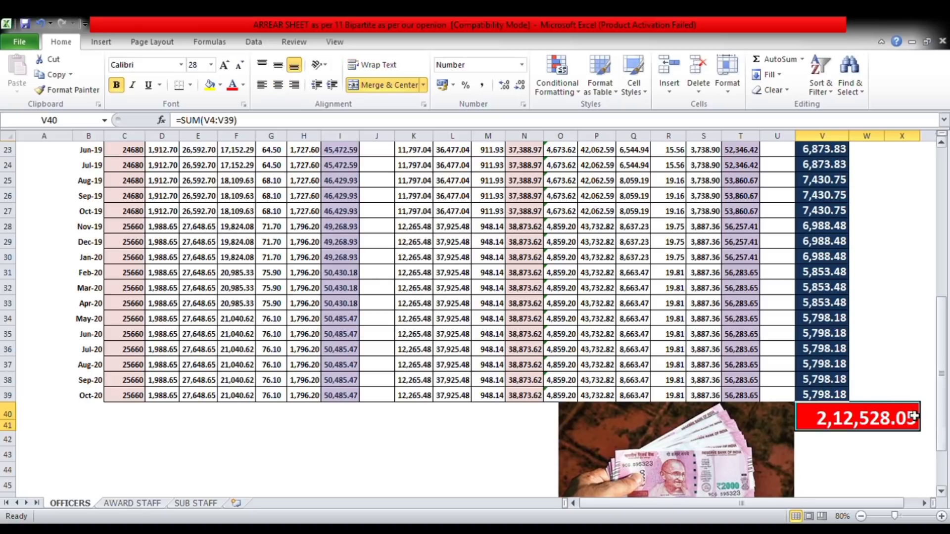
left_click(900, 389)
key("Down")
key("Down")
key("Down")
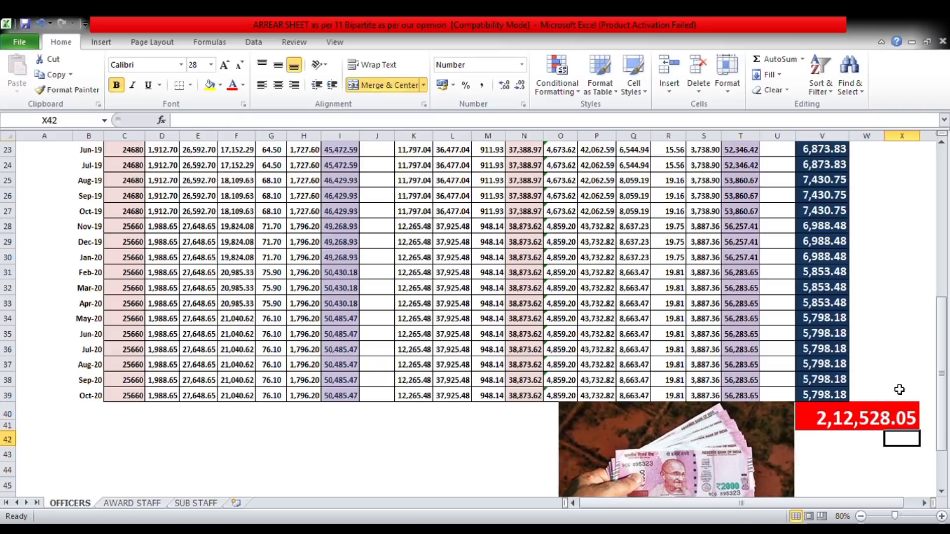
key("Down")
key("Down")
key("Down")
key("Down")
key("Down")
key("Down")
key("Left")
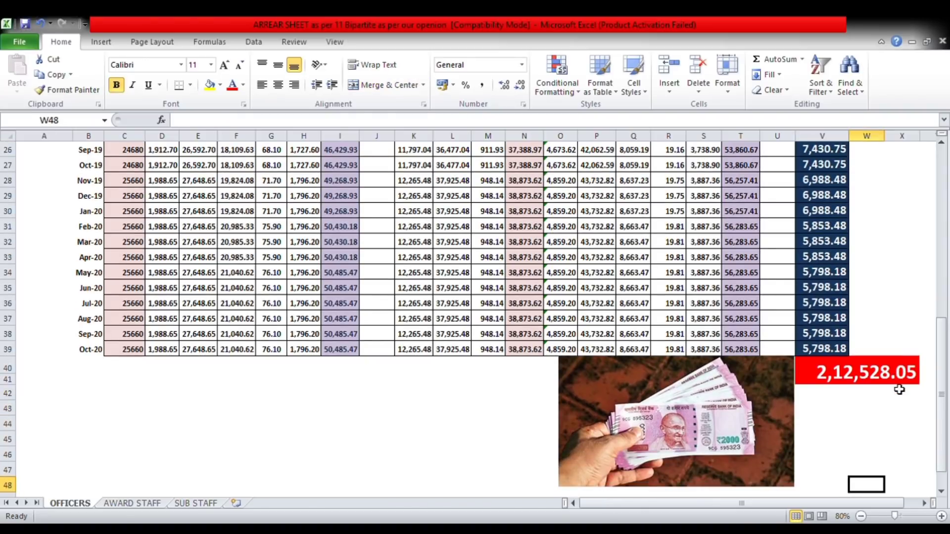
key("Up")
key("Up")
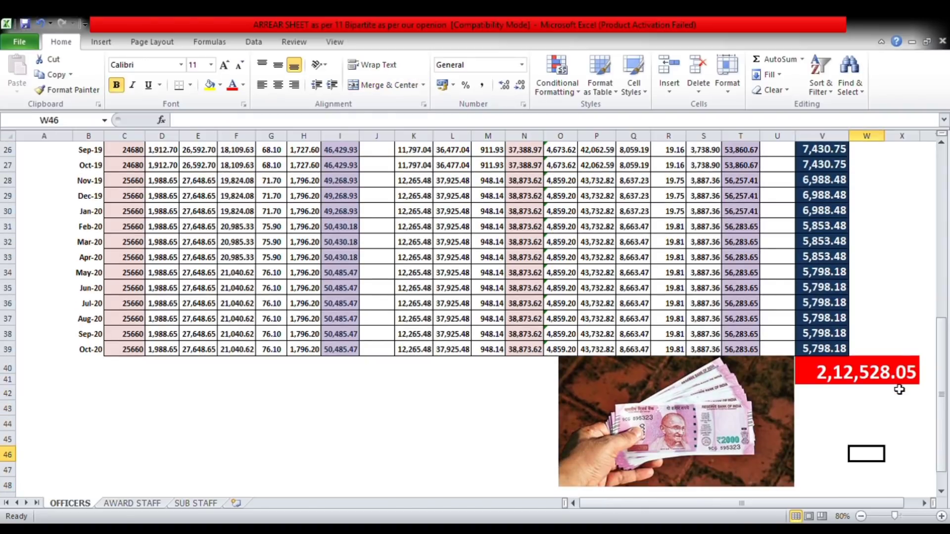
scroll(900, 389, "up", 8)
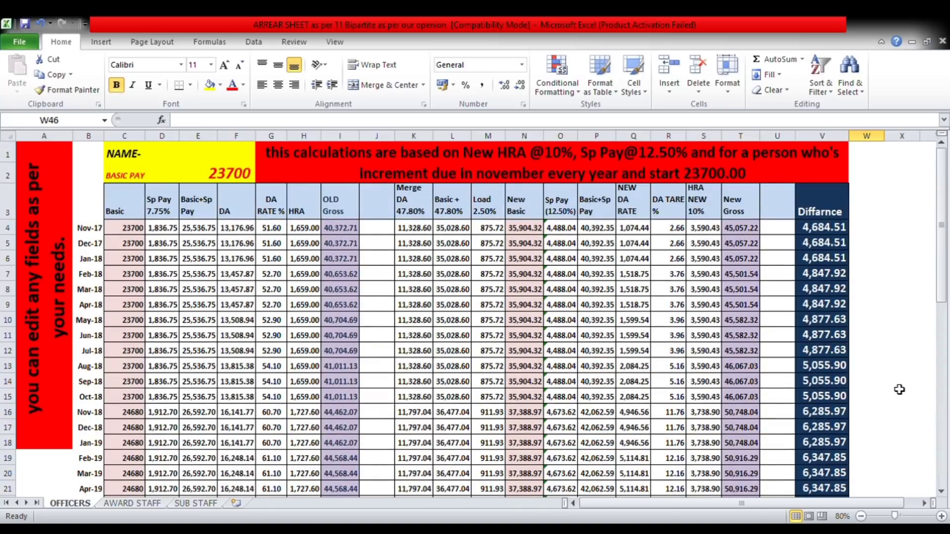
left_click(488, 217)
left_click(394, 206)
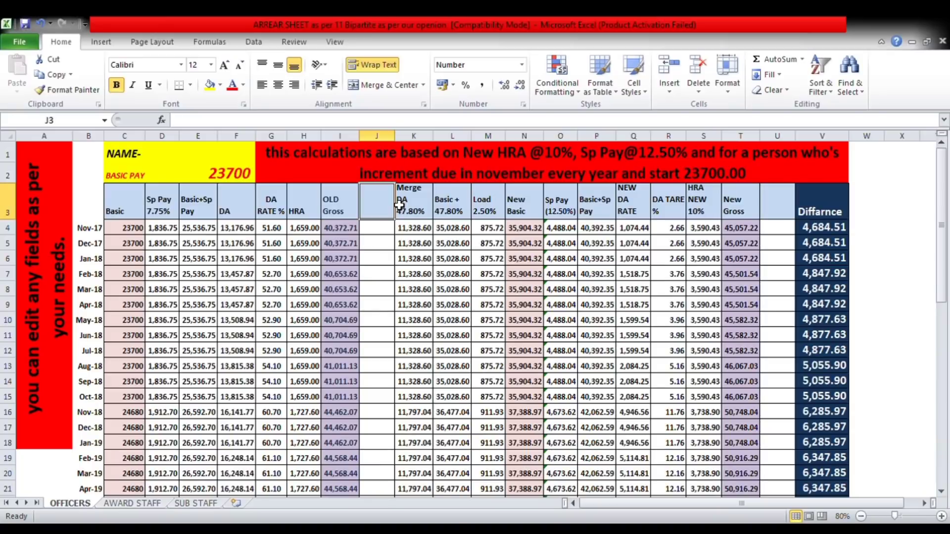
key("Right")
key("Right")
key("Right")
key("Right")
key("Right")
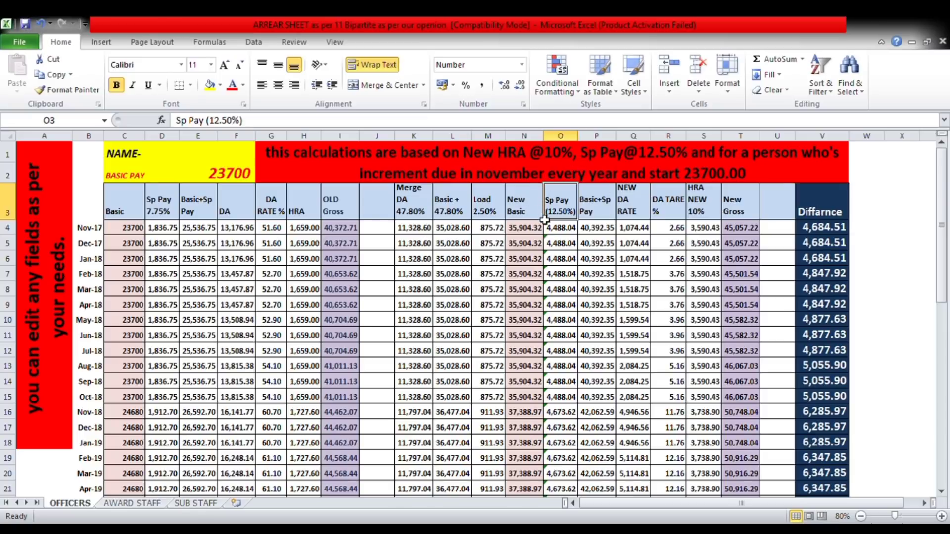
left_click(705, 204)
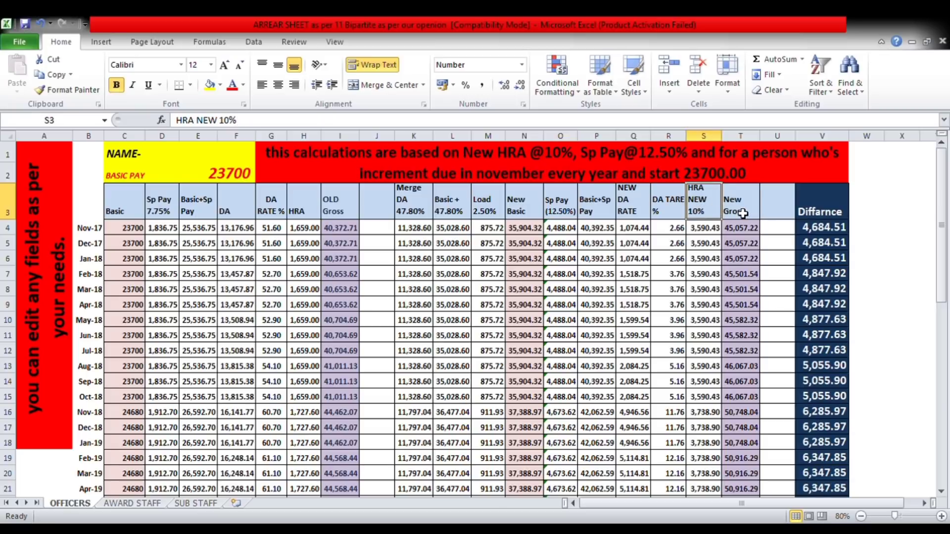
left_click(942, 516)
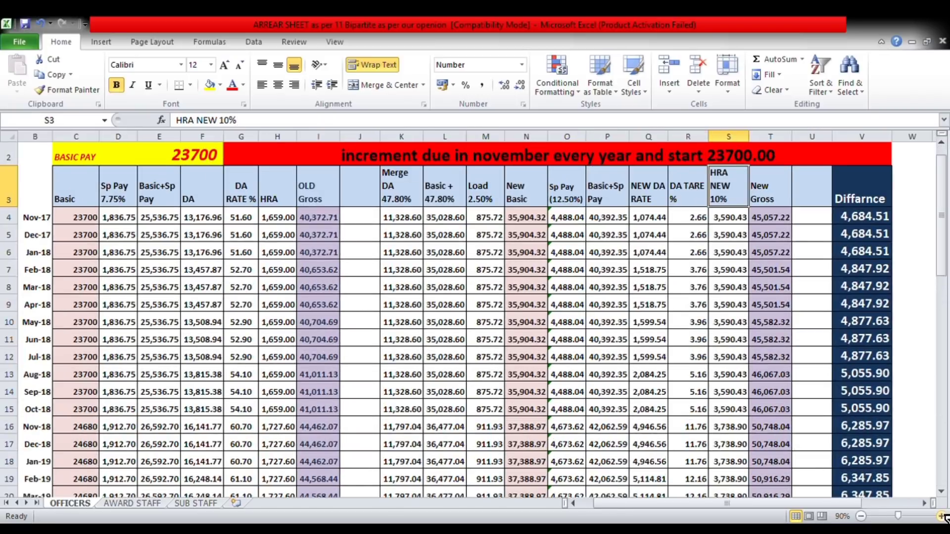
left_click(942, 516)
left_click(942, 517)
left_click(942, 517)
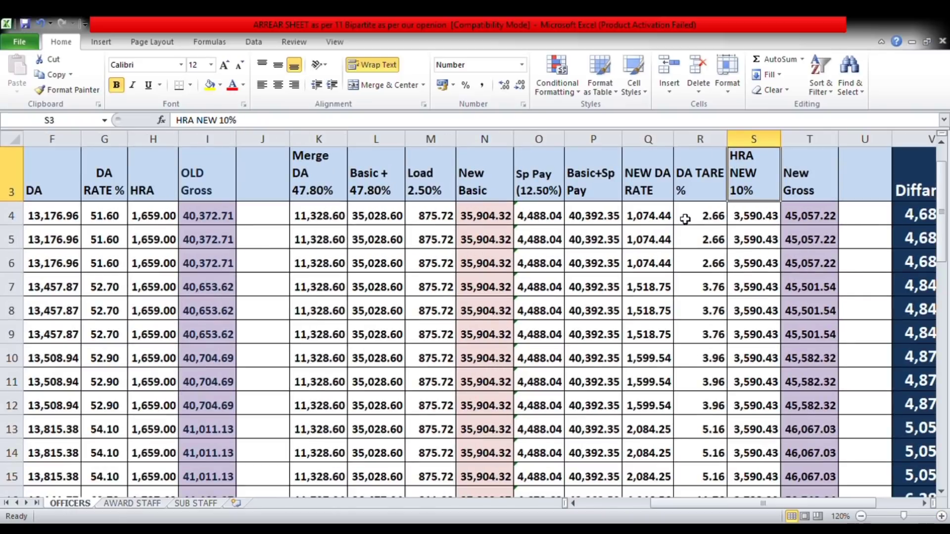
left_click(608, 187)
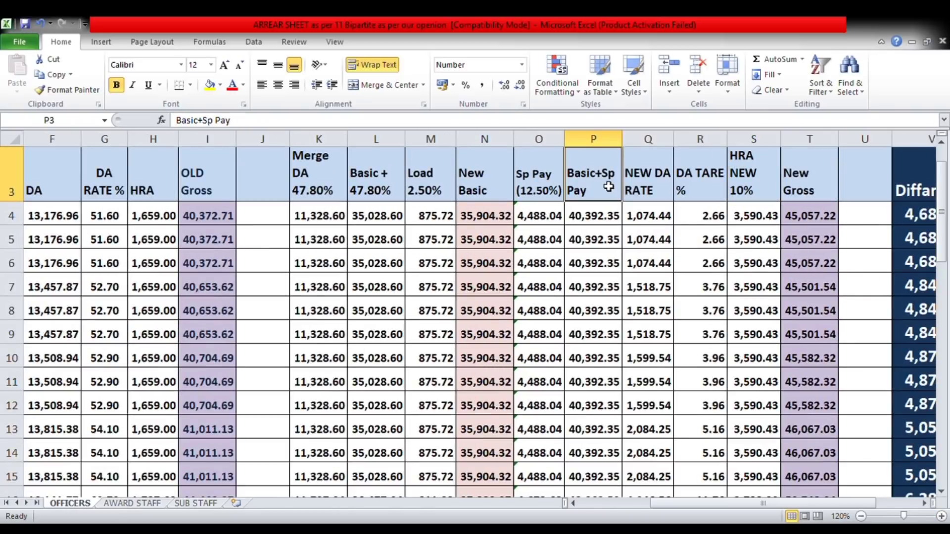
key("Up")
key("Down")
key("Right")
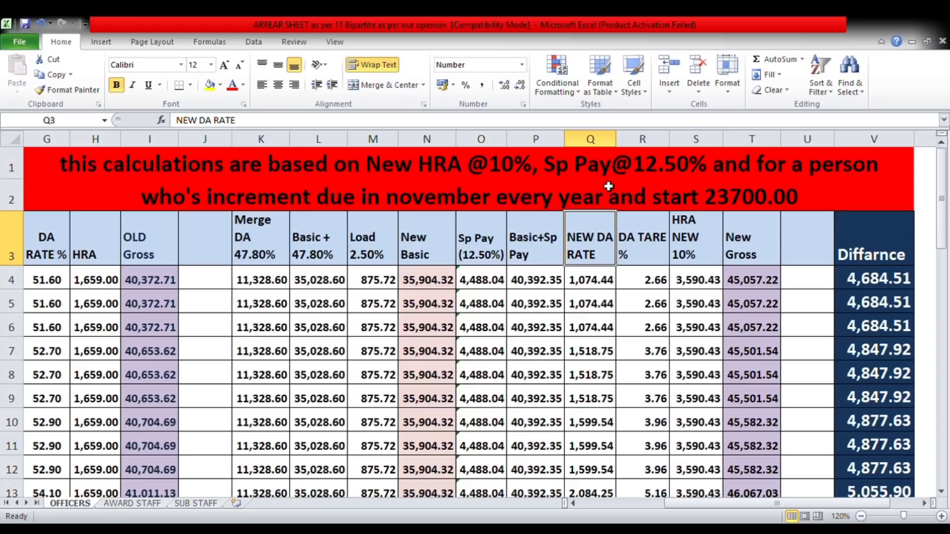
left_click(641, 140)
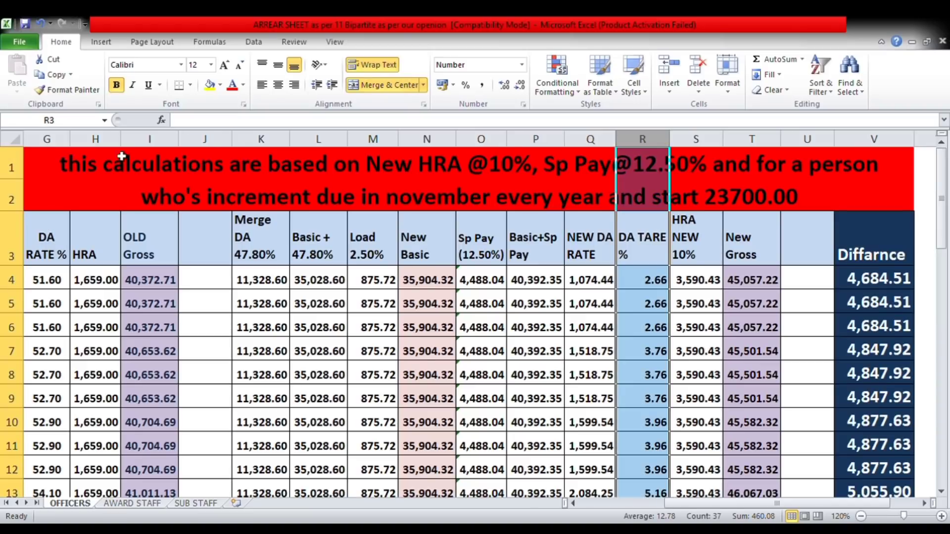
left_click(58, 146)
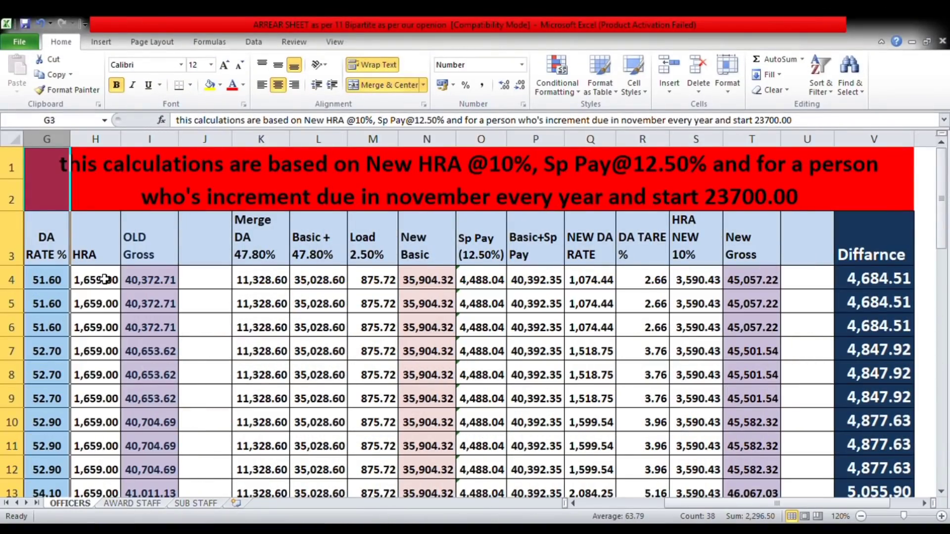
left_click(105, 279)
key("Left")
key("Left")
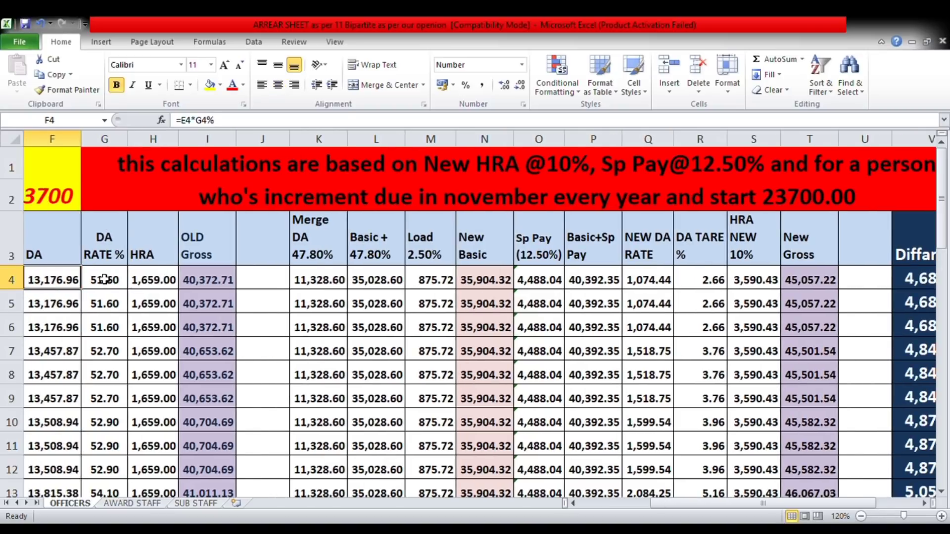
key("Left")
key("Left")
key("Left")
key("Down")
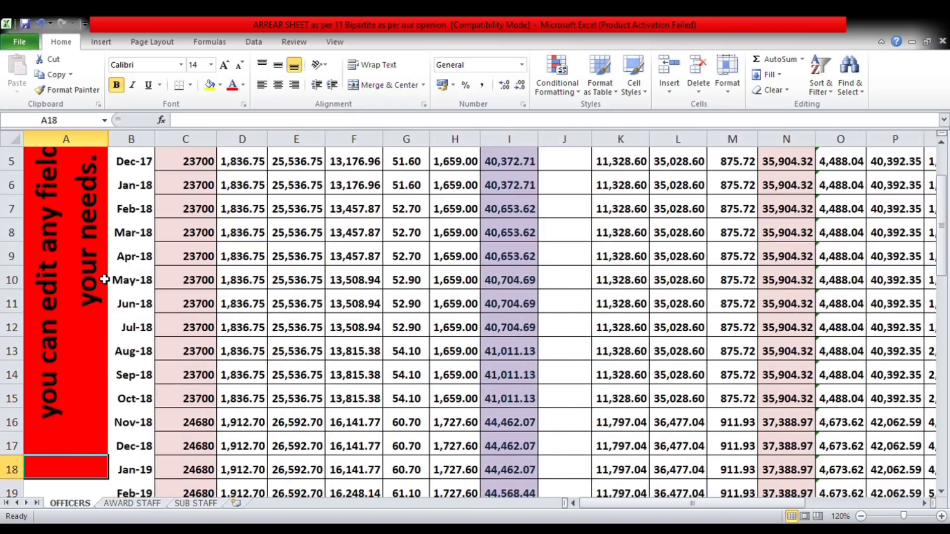
key("Up")
key("Right")
key("Right")
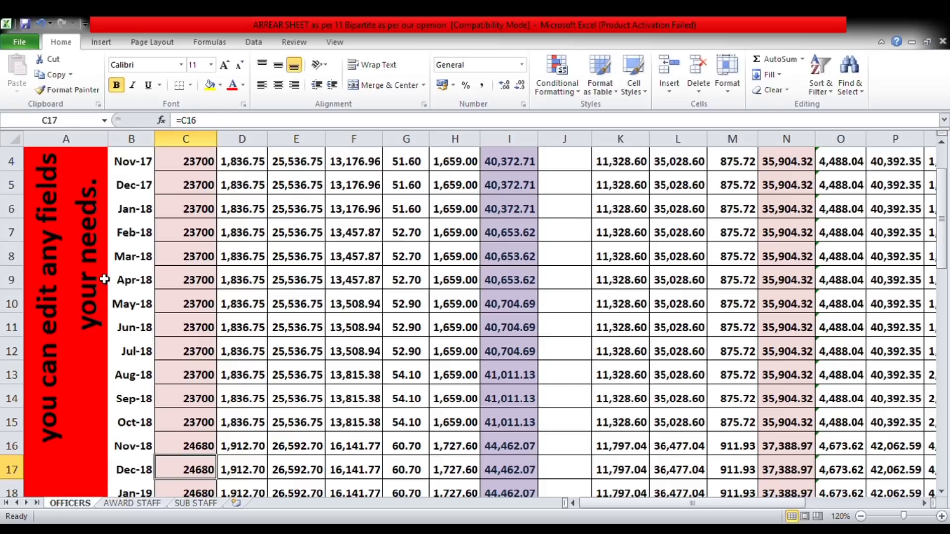
key("Right")
key("Right")
key("Right")
key("Right")
key("Right")
key("Right")
key("Left")
key("Left")
key("Left")
key("Left")
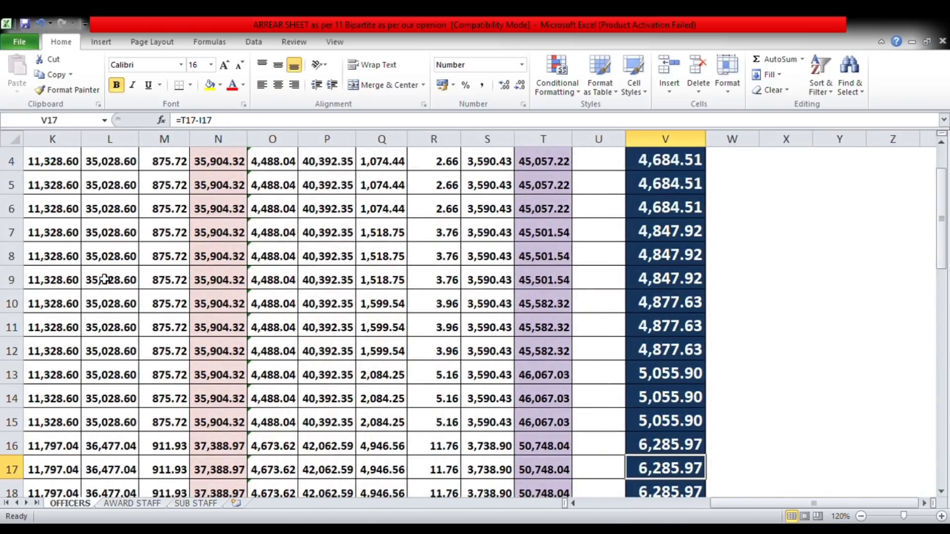
key("Down")
key("Down")
key("Down")
key("Down")
key("Down")
key("Down")
key("Down")
key("Down")
key("Down")
key("Down")
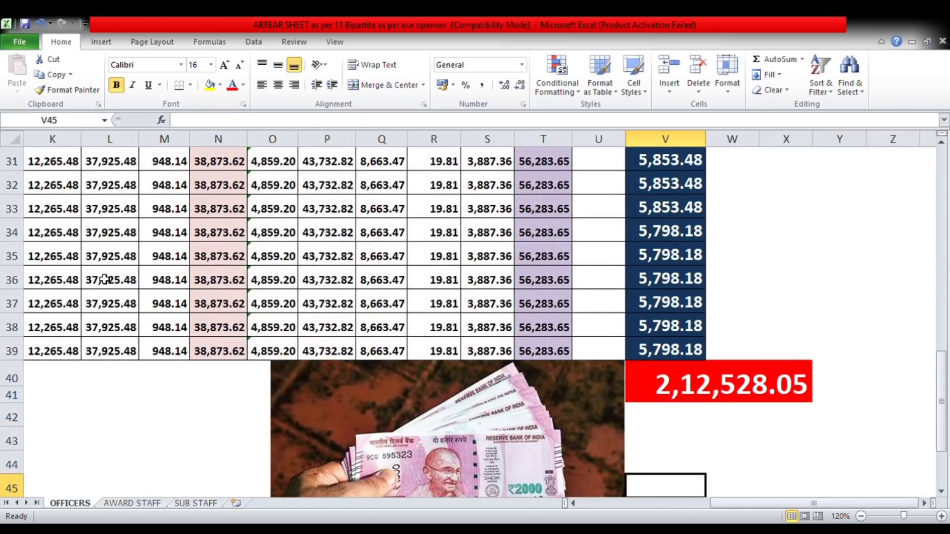
key("Down")
key("Down")
key("Down")
key("Down")
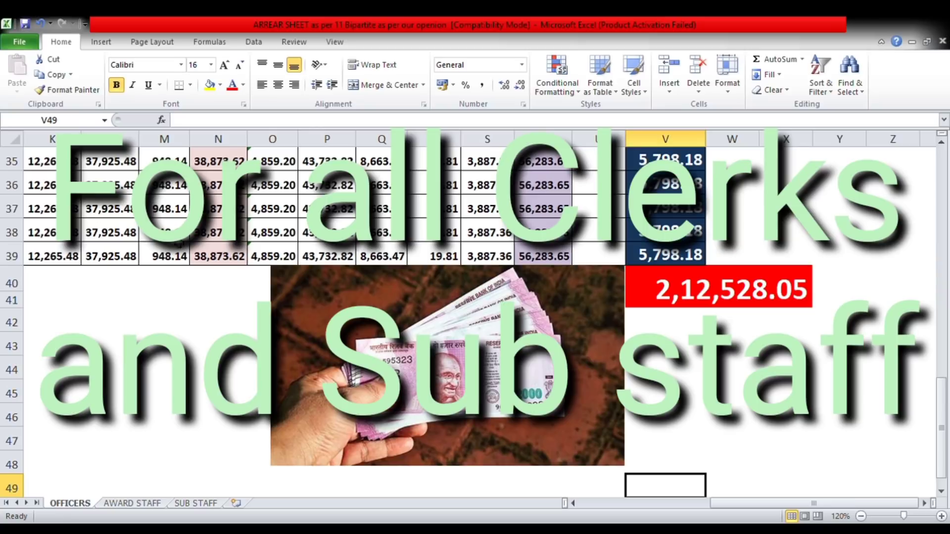
left_click(198, 330)
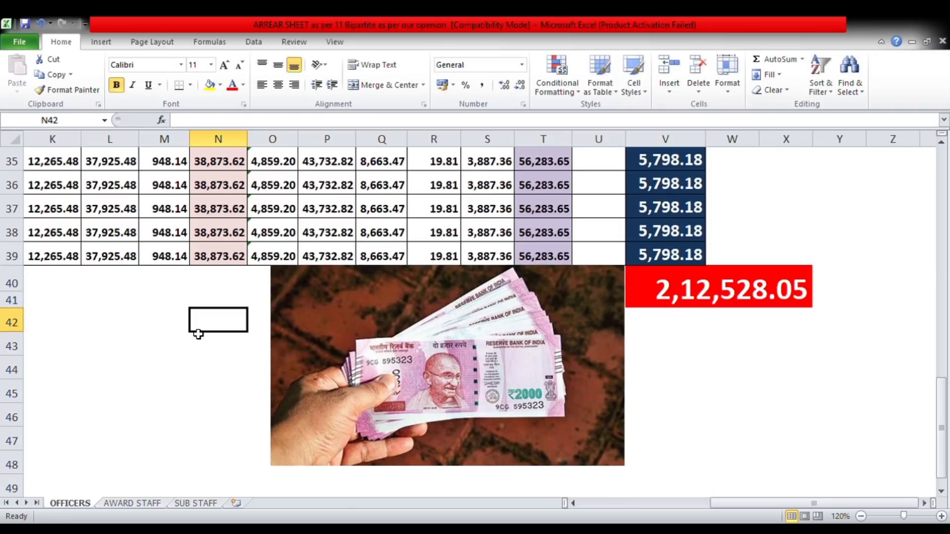
key("Up")
key("Up")
key("Up")
key("Up")
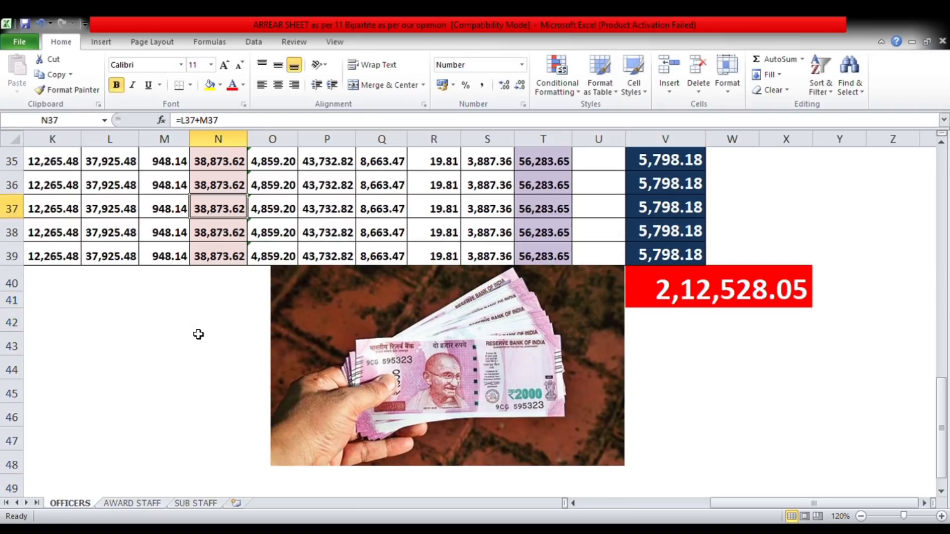
key("Up")
key("Up")
key("Up")
key("Up")
key("Up")
key("Up")
key("Up")
key("Up")
key("Up")
key("Left")
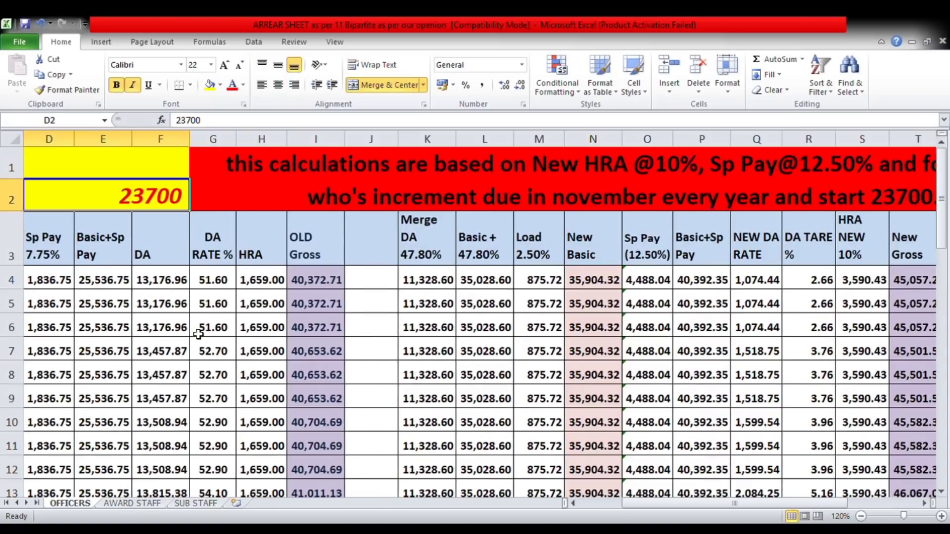
key("Left")
key("Left")
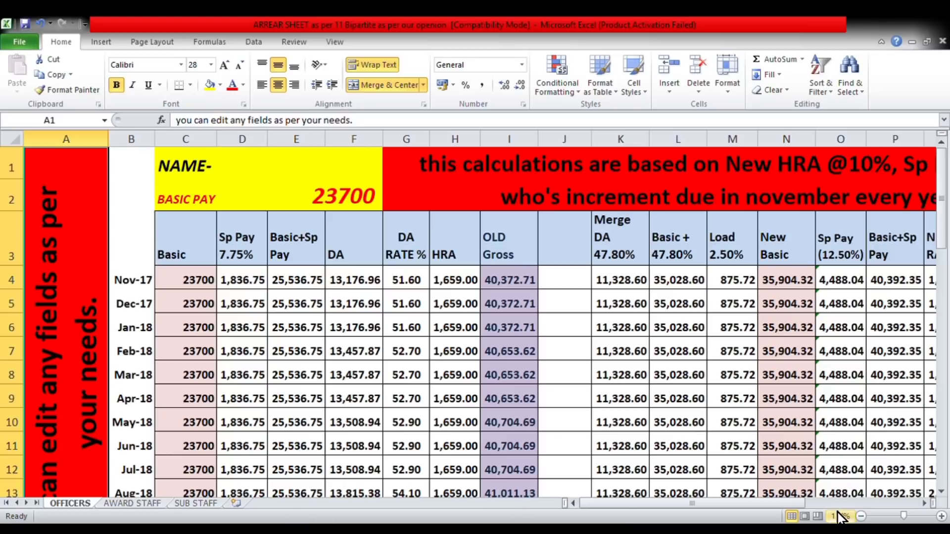
left_click(861, 516)
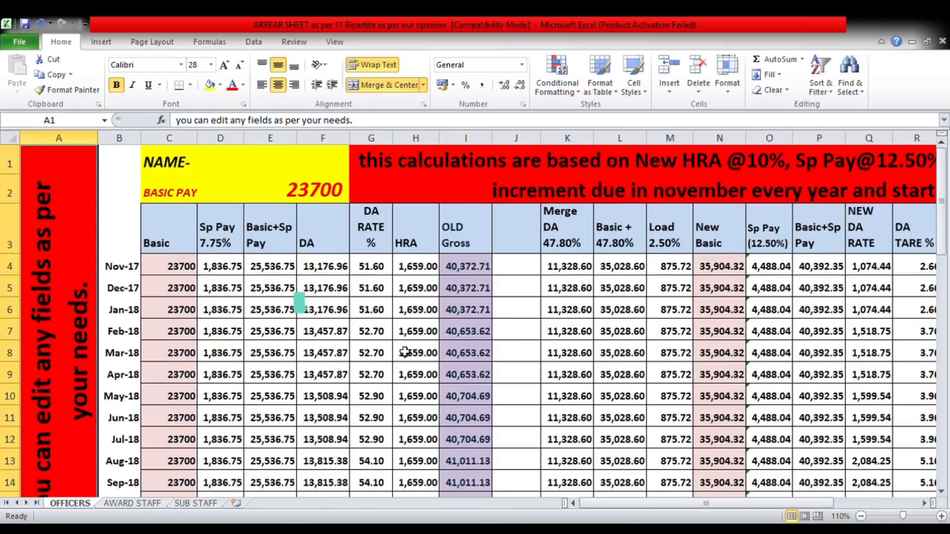
left_click(195, 141)
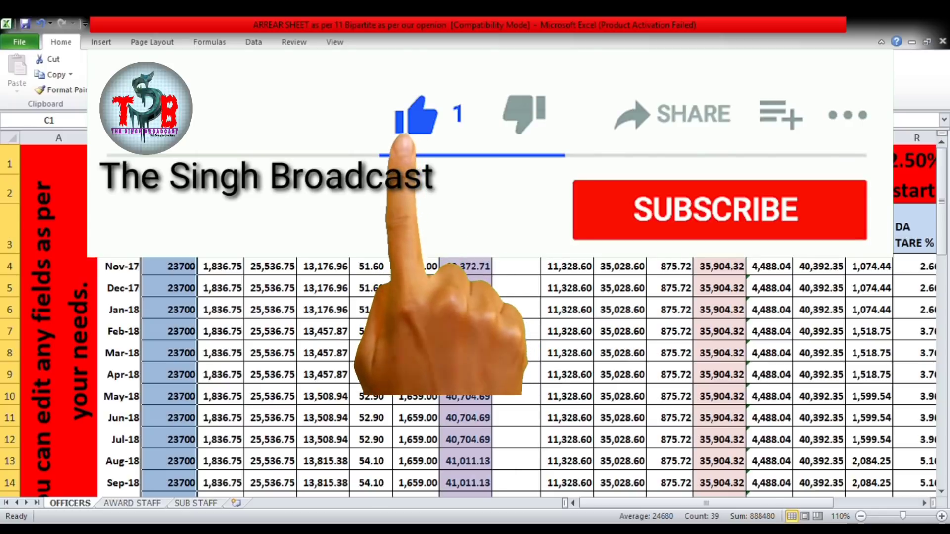
left_click(720, 233)
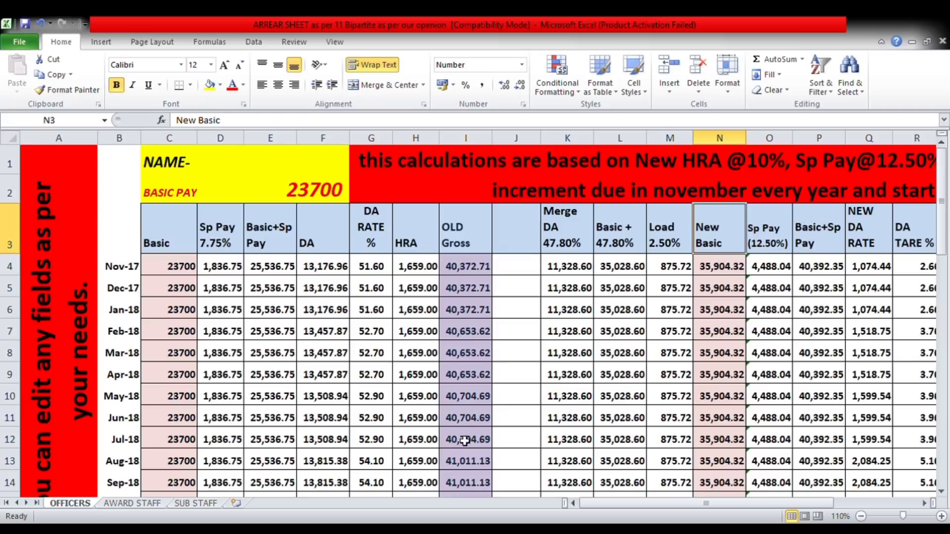
key("Right")
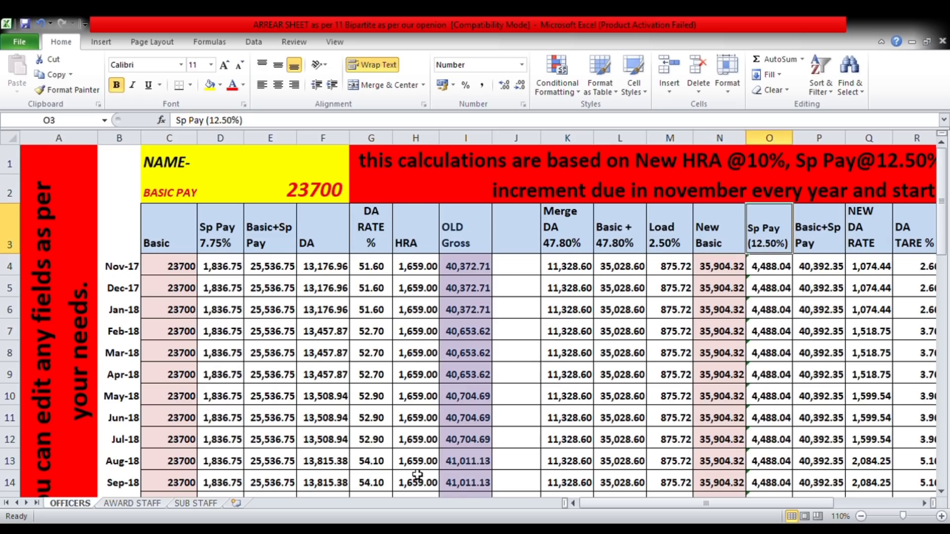
key("Right")
key("Right")
key("Right")
key("Left")
key("Left")
key("Left")
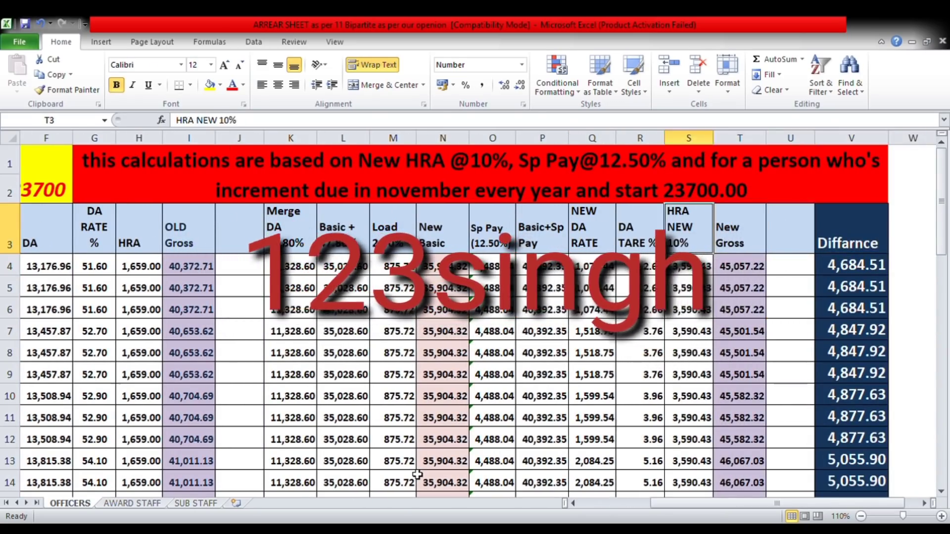
key("Left")
key("Left")
key("Left")
key("Left")
key("Left")
key("Left")
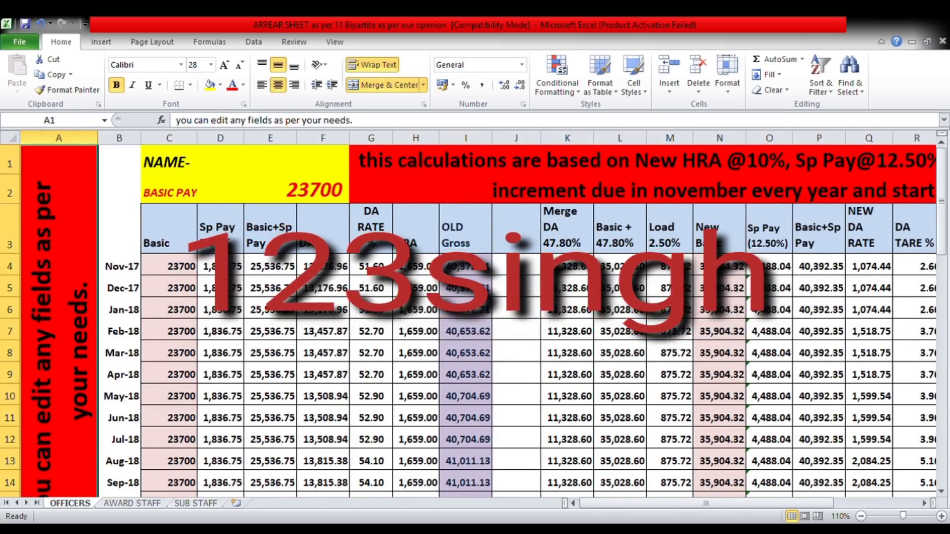